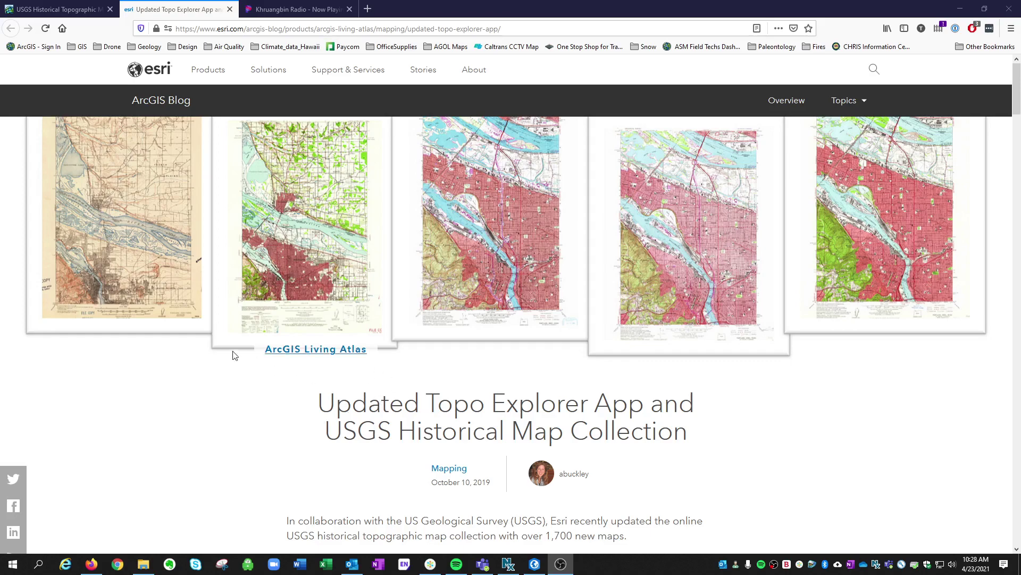
- Search the Topo Explorer for Sacramento, CA, USA
click(62, 12)
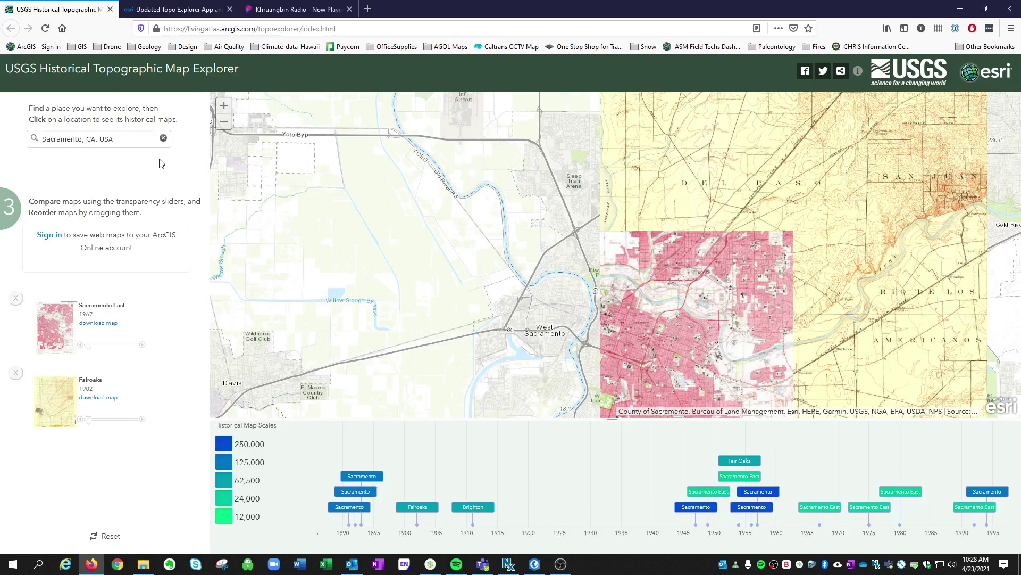
click(122, 141)
drag(129, 142, 44, 128)
text(sacramento)
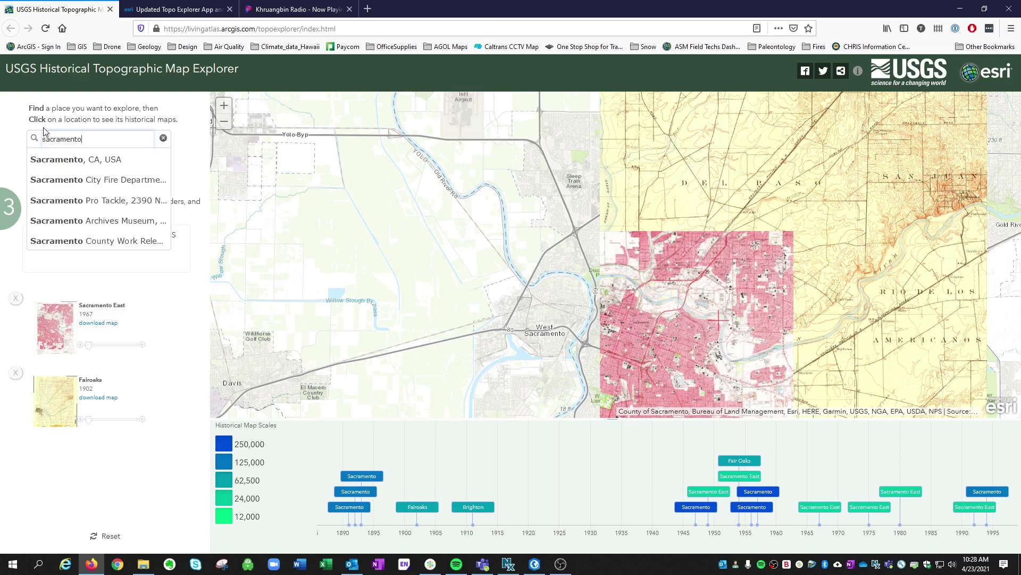
click(64, 160)
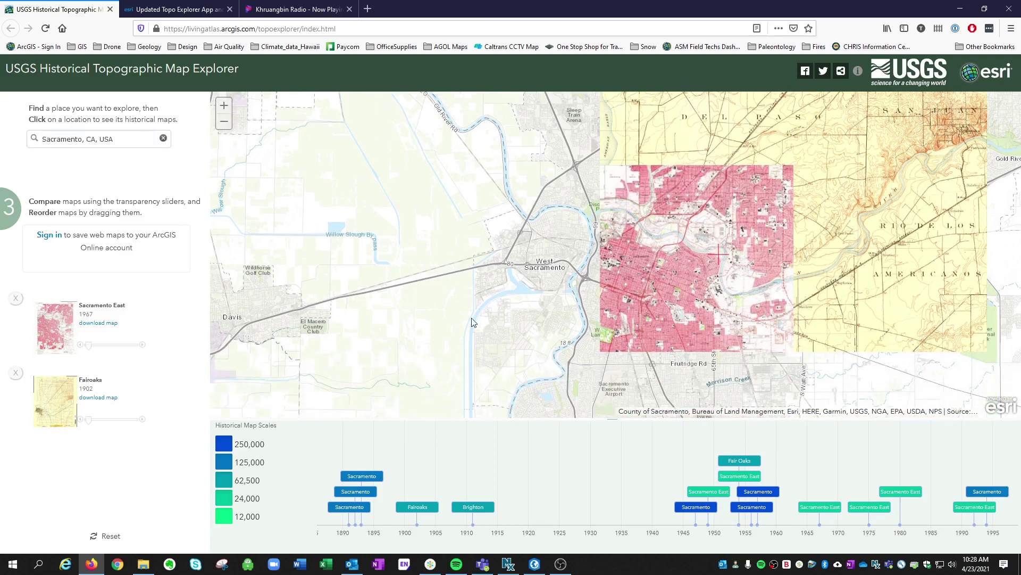
- Remove the Sacramento East and Fairoaks 1902 sheets and show the 1916 Lovdal map over downtown
click(598, 272)
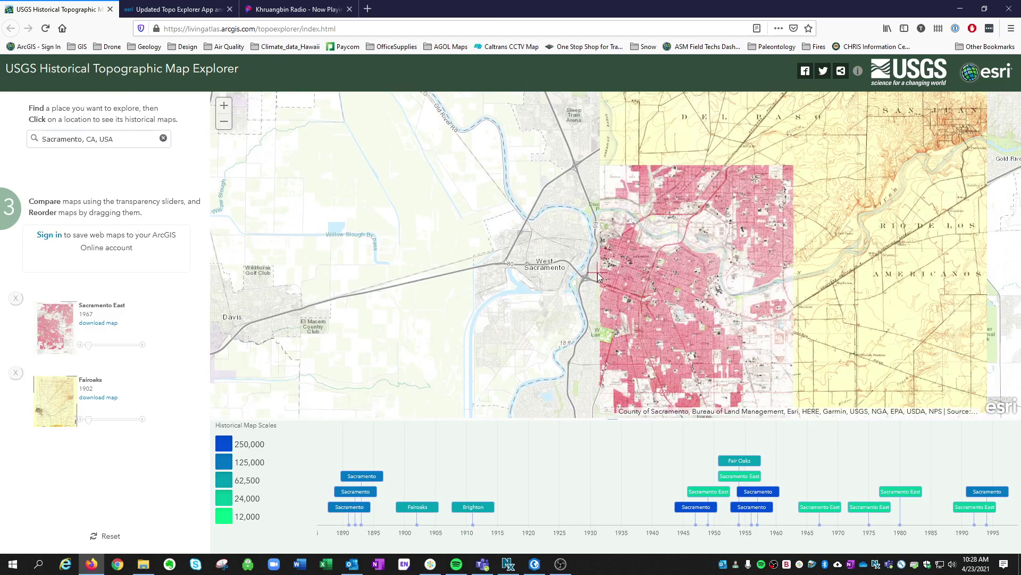
click(15, 298)
click(16, 298)
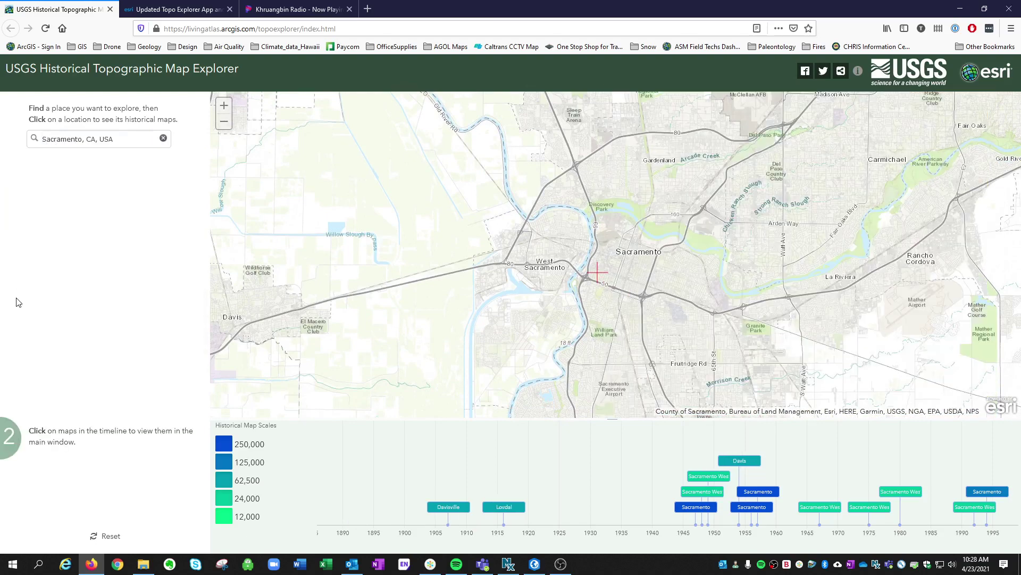
click(626, 265)
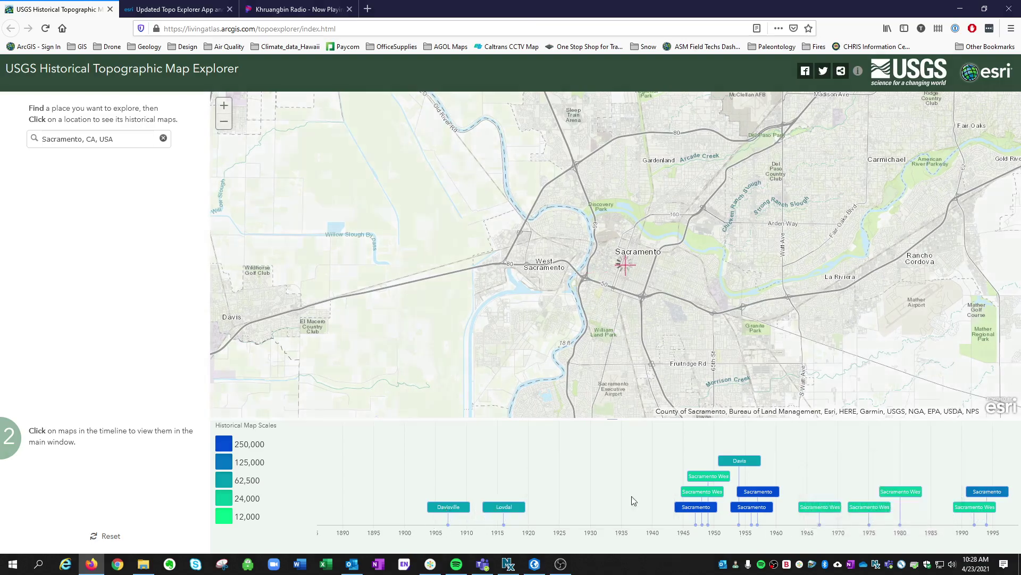
click(504, 509)
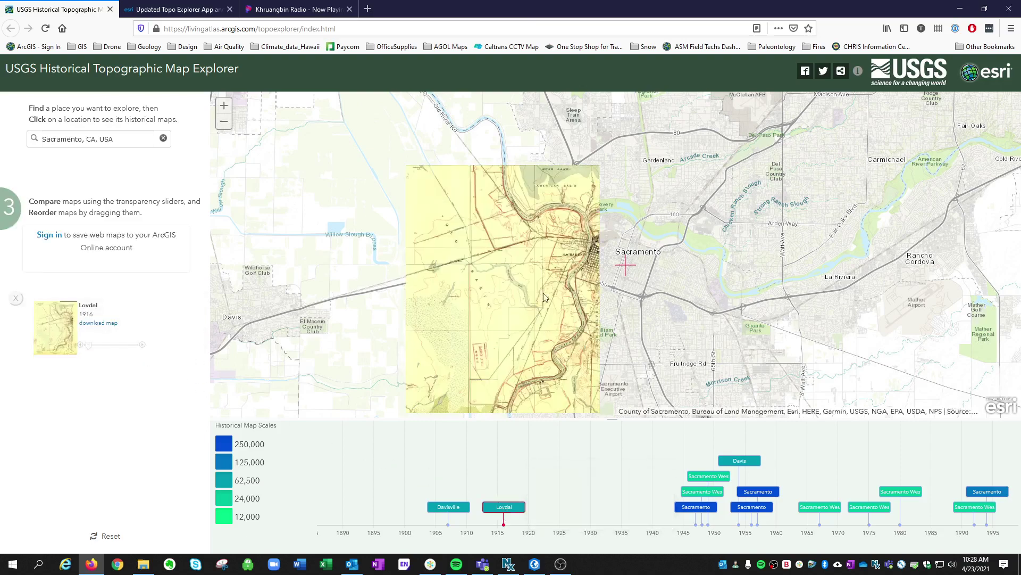
scroll(576, 255, up, 2)
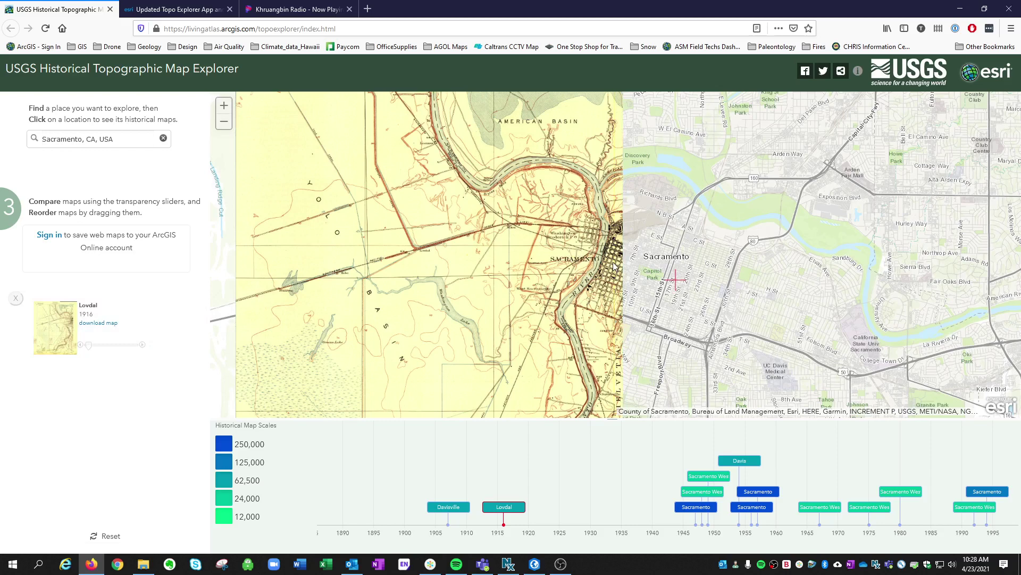
- Remove the existing USGS Historical Topographic Maps layer from the ArcGIS Pro map
click(535, 565)
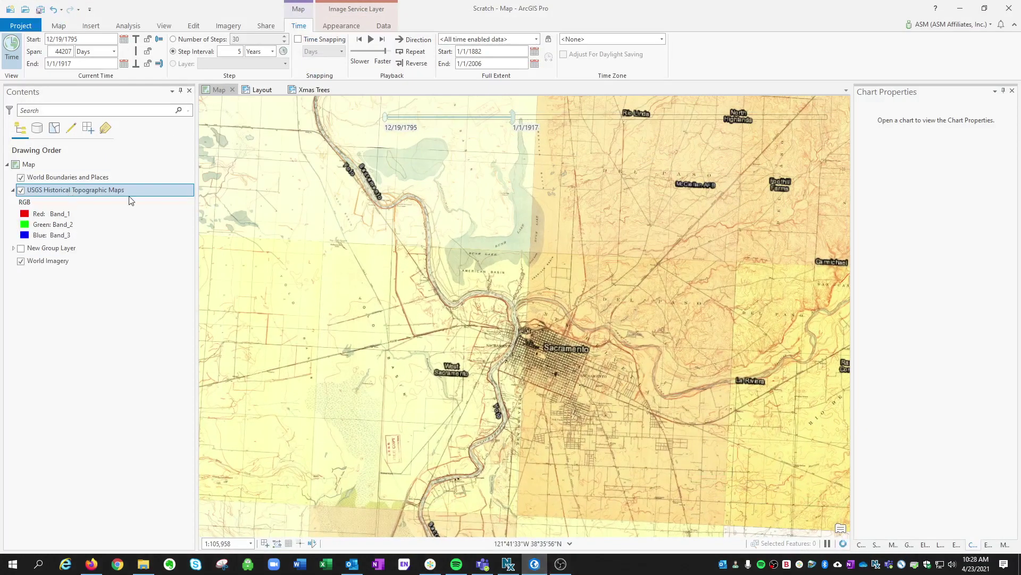
right_click(84, 196)
click(107, 216)
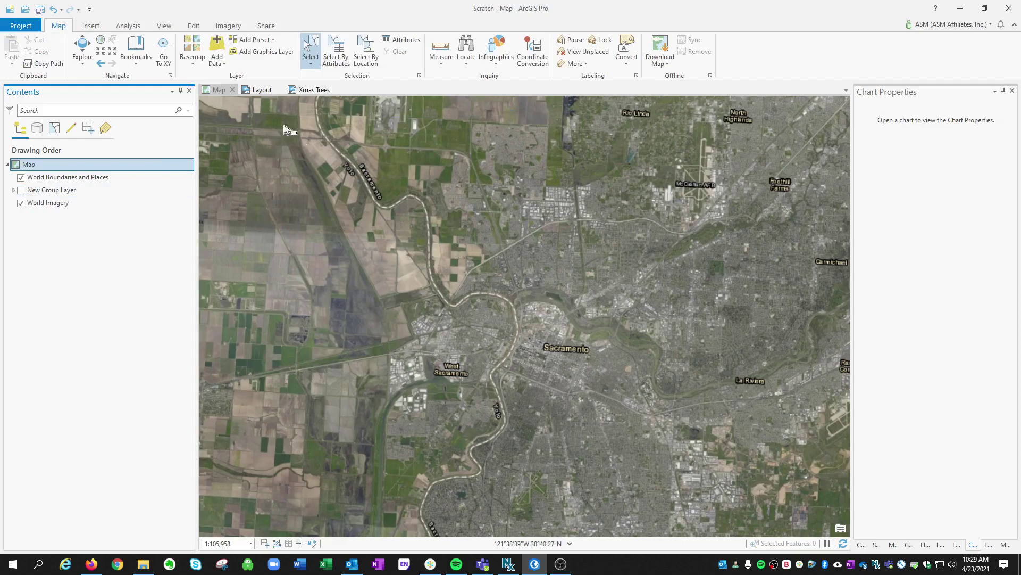
- Search ArcGIS Online for 'esri usgs historical topo' and pick USGS Historical Topographic Maps
click(209, 65)
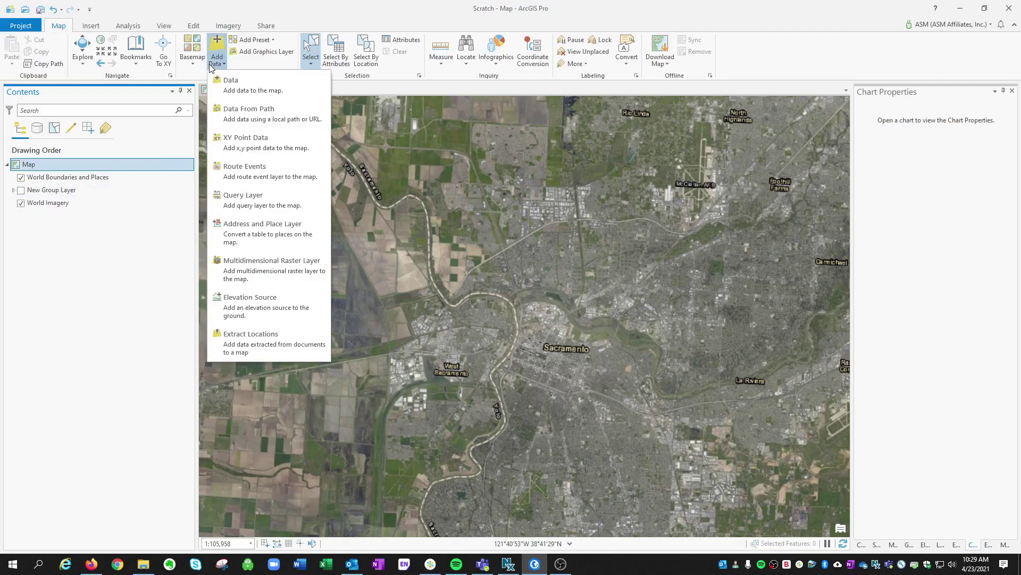
click(229, 83)
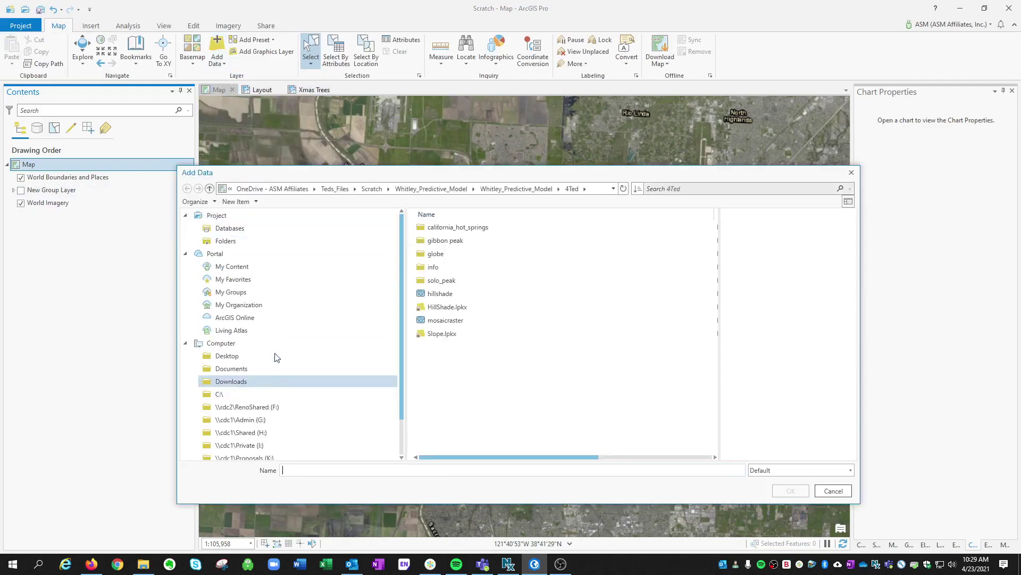
click(263, 319)
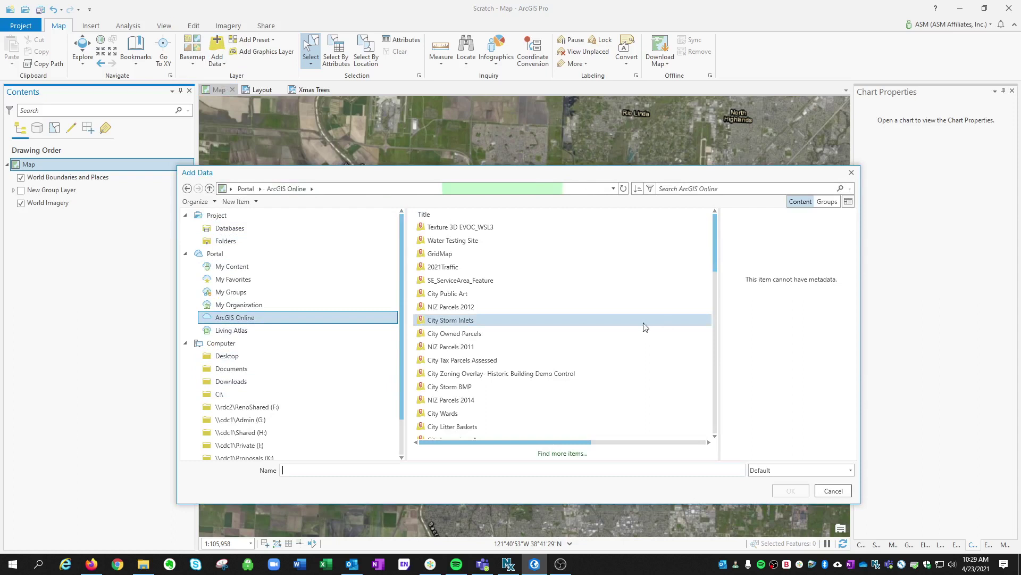
click(730, 188)
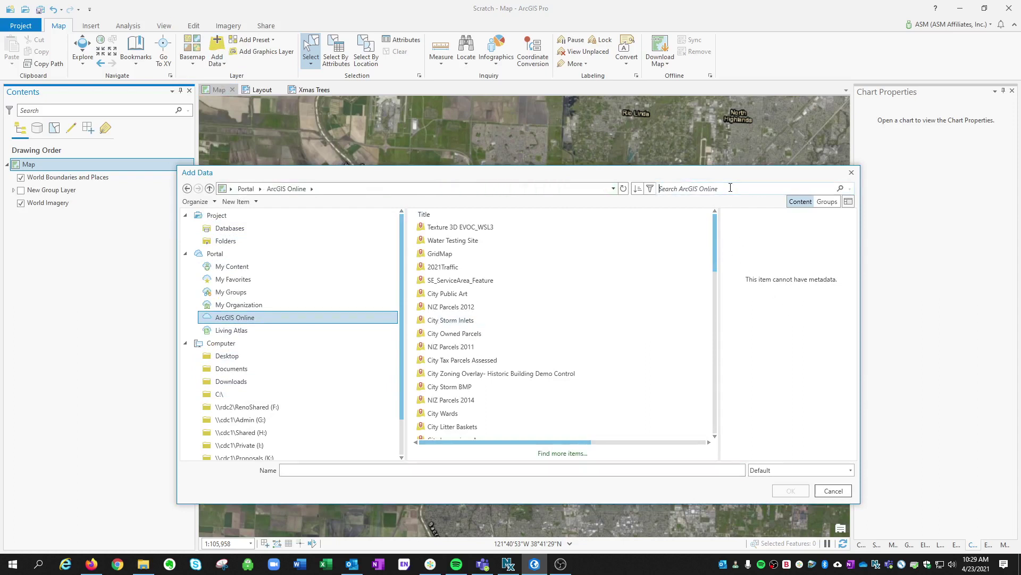
text(esri usgs histo)
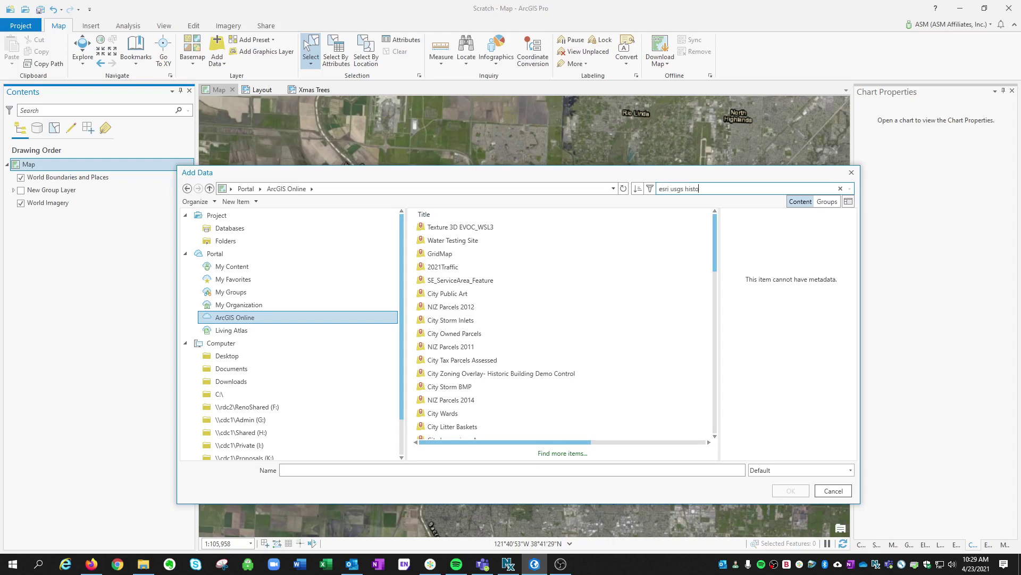
text(rical topo)
key(Return)
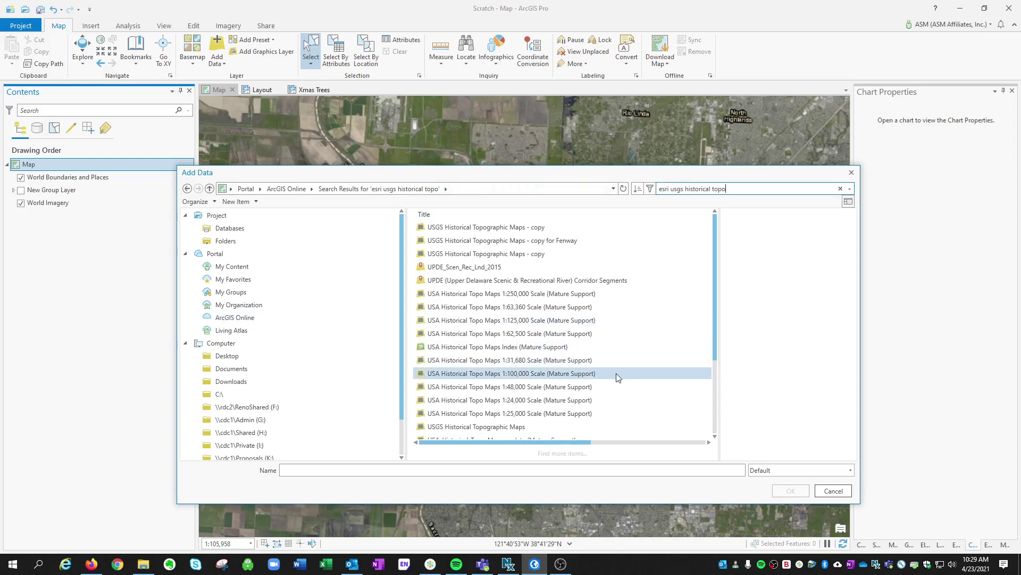
scroll(607, 340, down, 1)
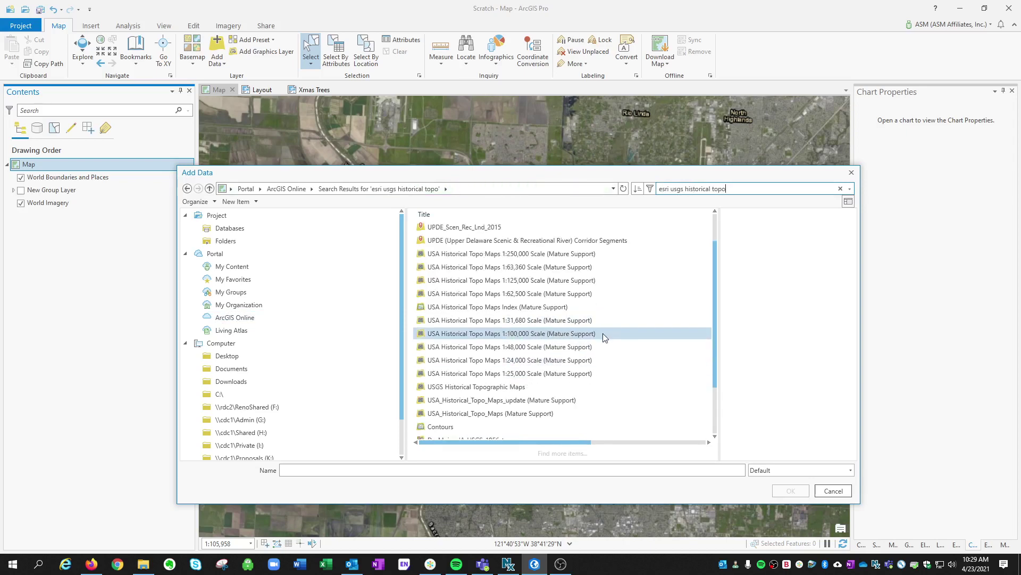
click(493, 388)
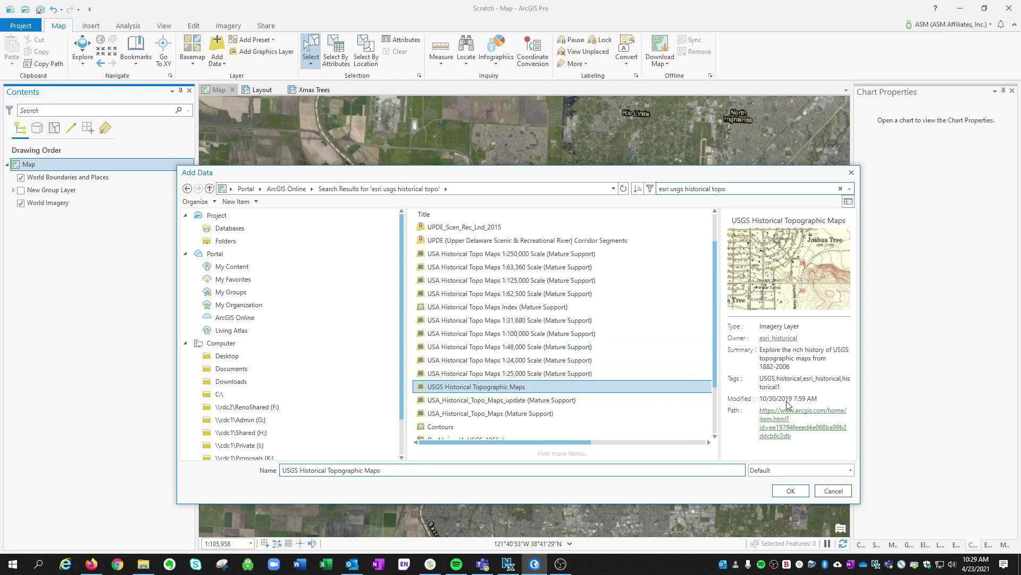
- Add the topo layer and set the time range from 4/23/1800 to 4/23/2021
click(790, 491)
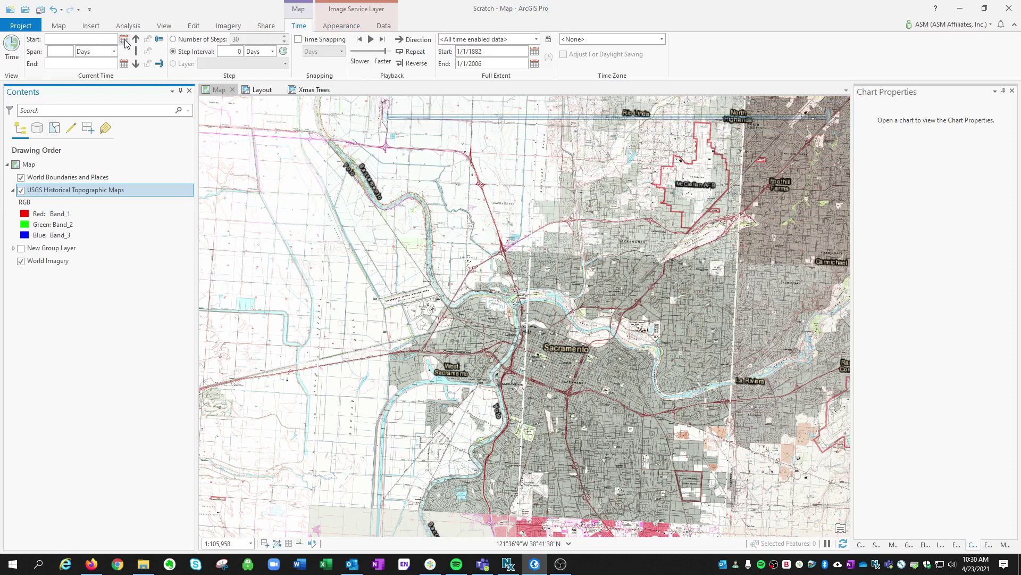
mouse_move(346, 99)
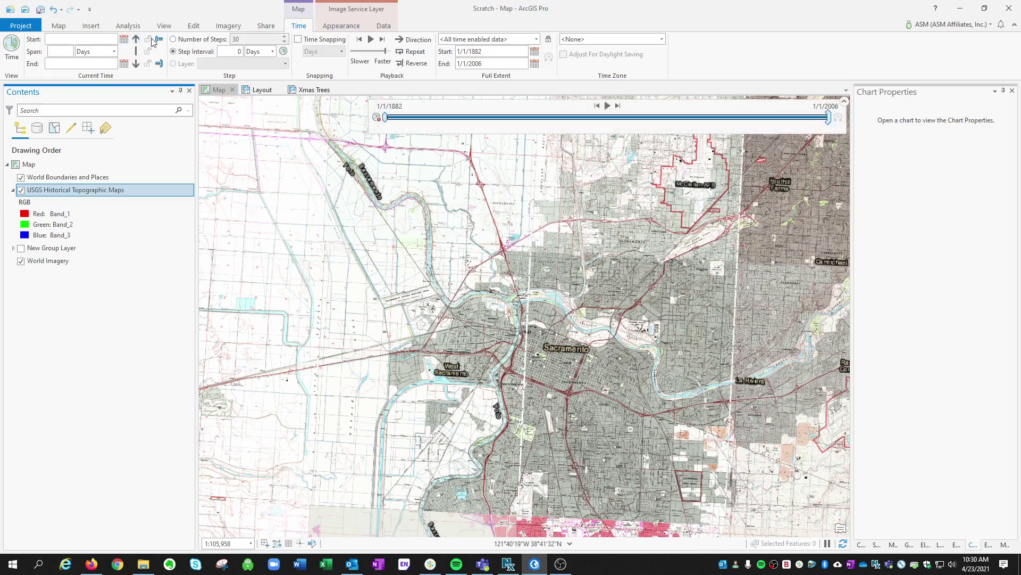
click(123, 39)
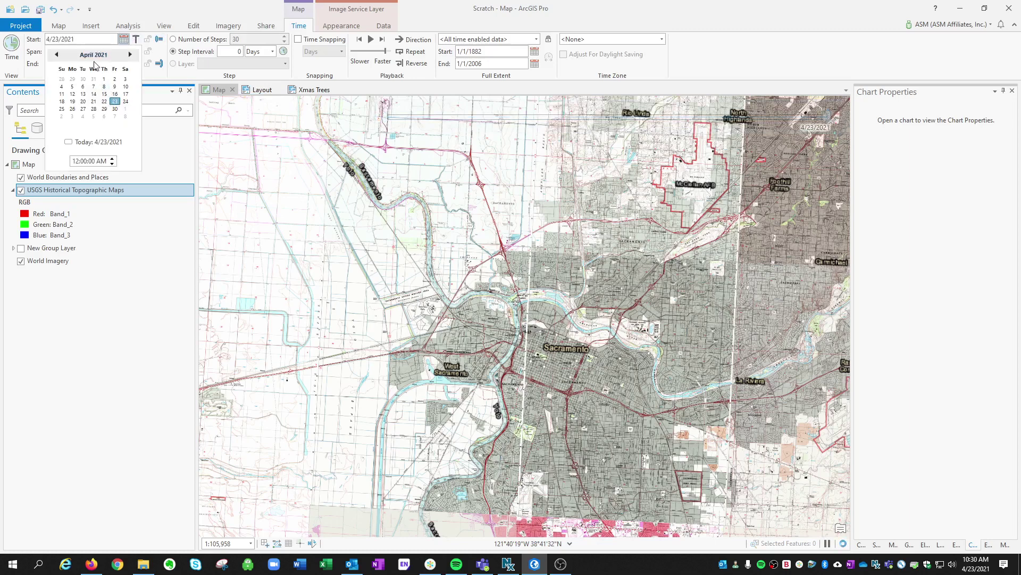
click(115, 101)
drag(75, 39, 63, 38)
text(1800)
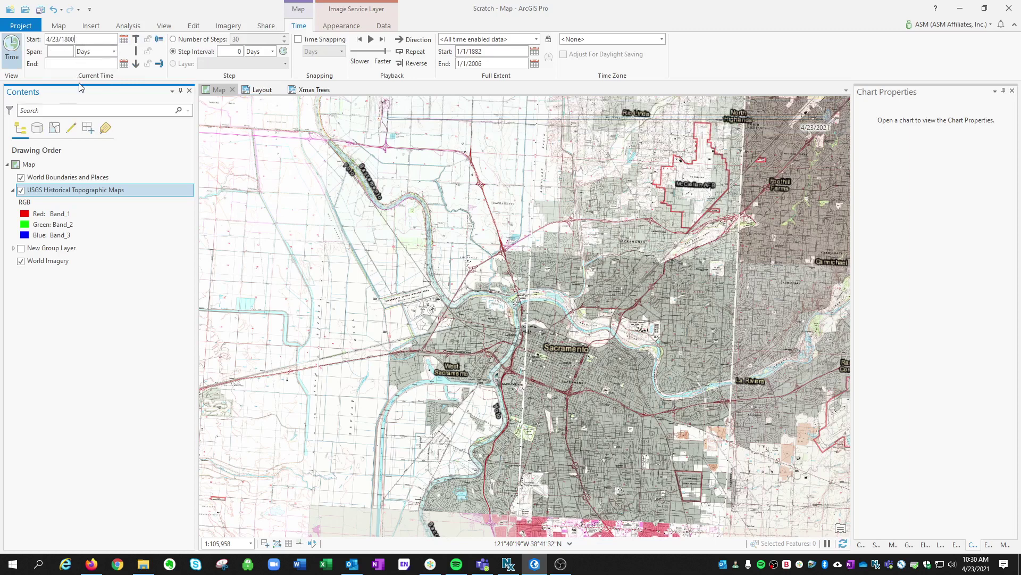
key(Return)
click(123, 64)
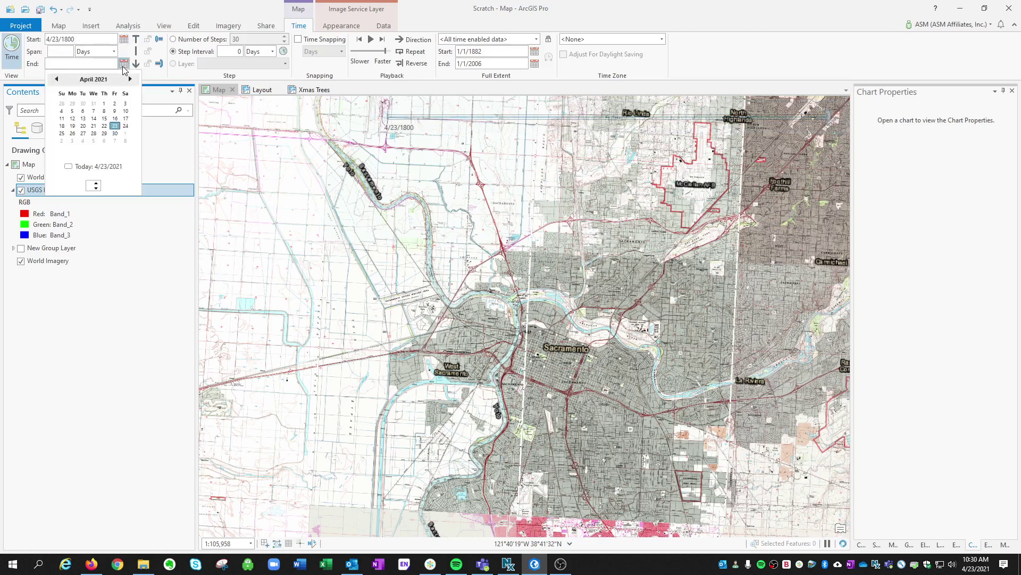
click(114, 126)
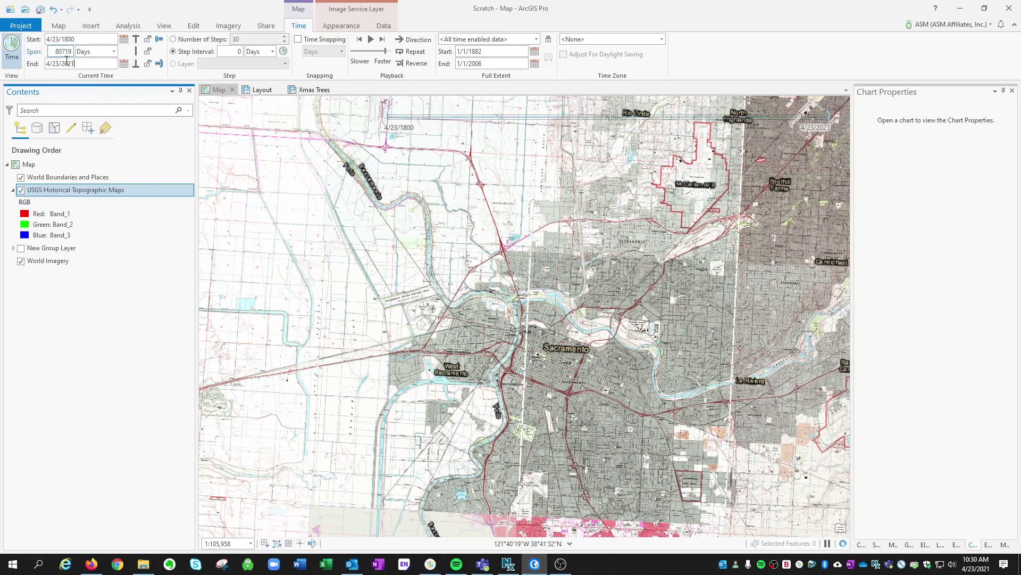
- Set the span units to Years and a 5-year step interval, then play the animation
click(114, 51)
click(105, 90)
click(273, 52)
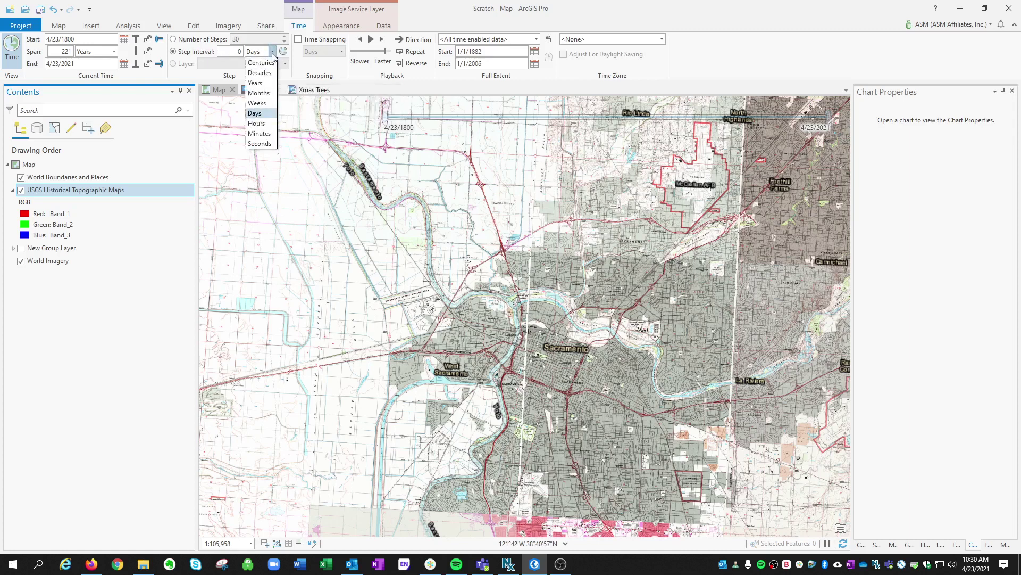
click(258, 83)
text(5)
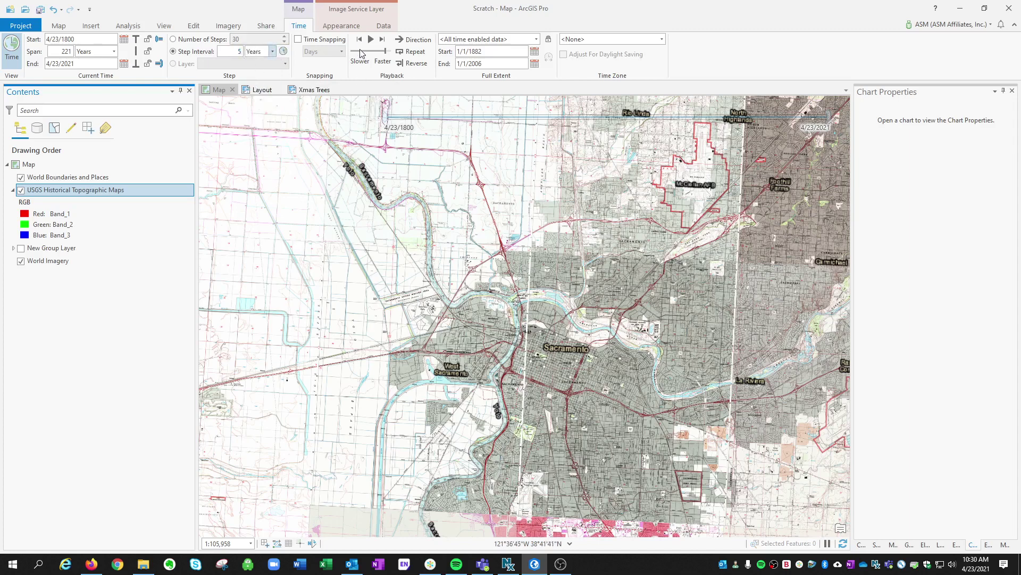
click(371, 40)
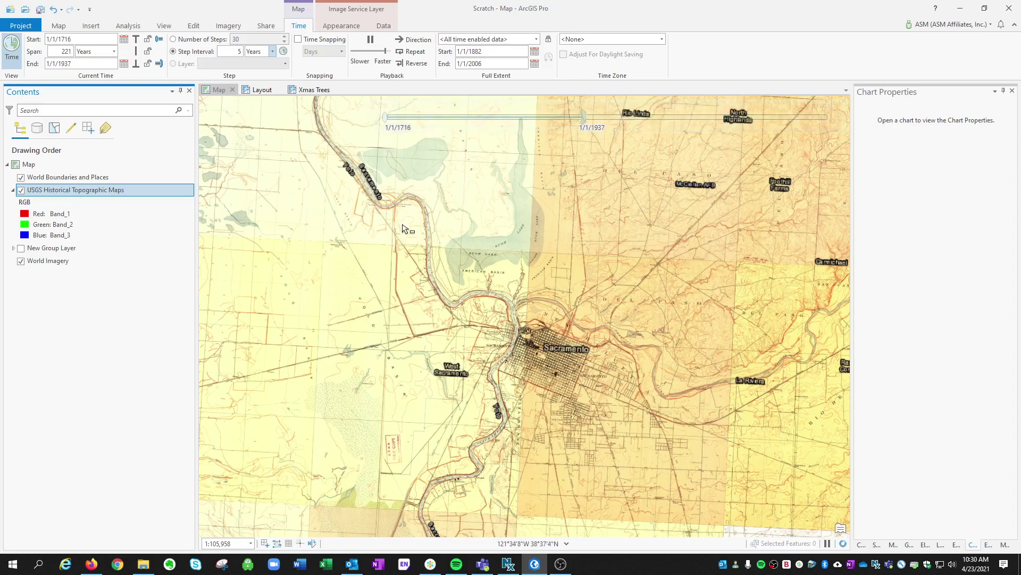
- Pause playback, start the window at 6/2/1934, and step it forward six times to 1960–1971
click(371, 40)
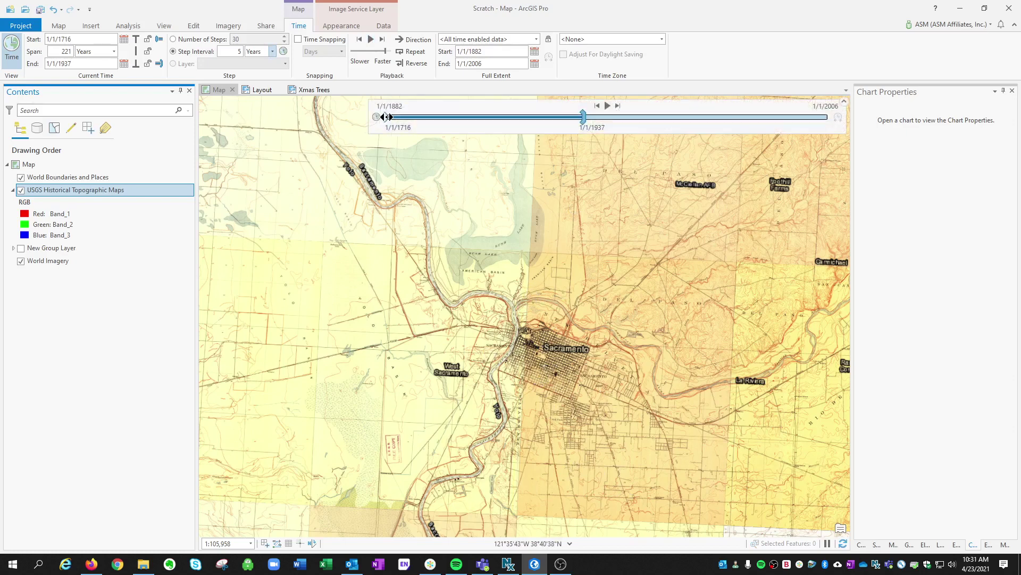
drag(387, 116, 573, 119)
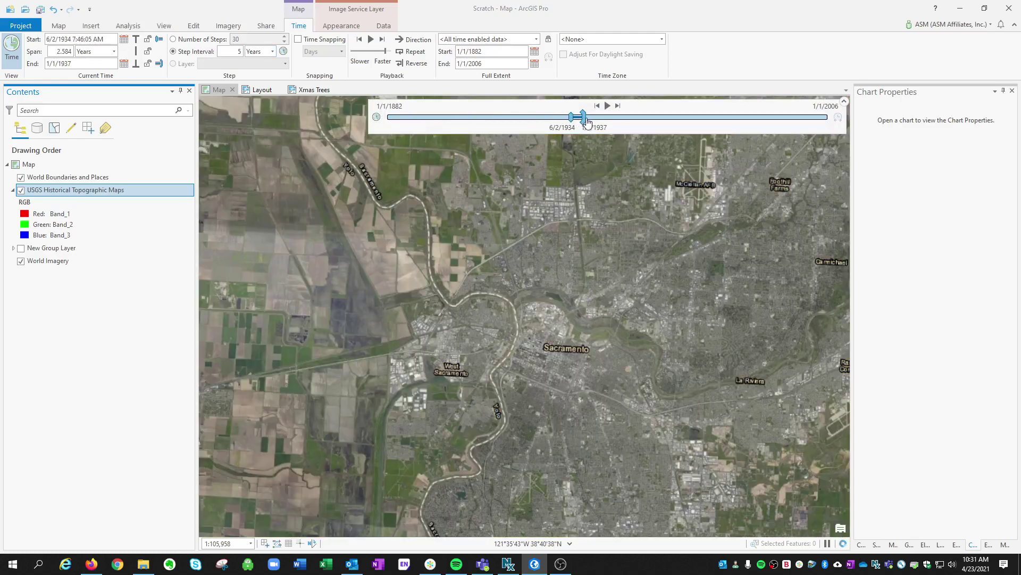
click(618, 108)
click(618, 108)
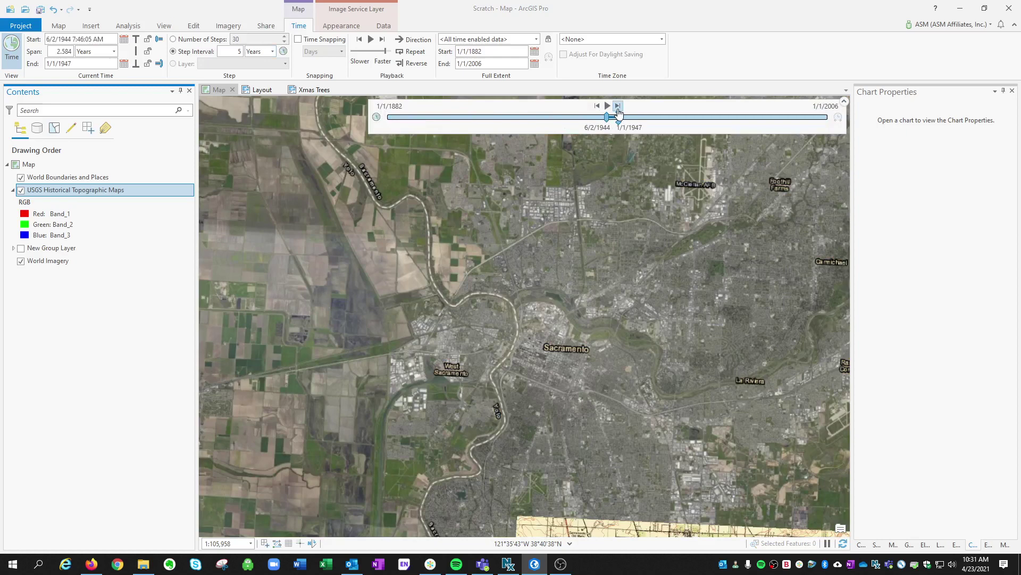
click(619, 108)
click(618, 108)
click(618, 108)
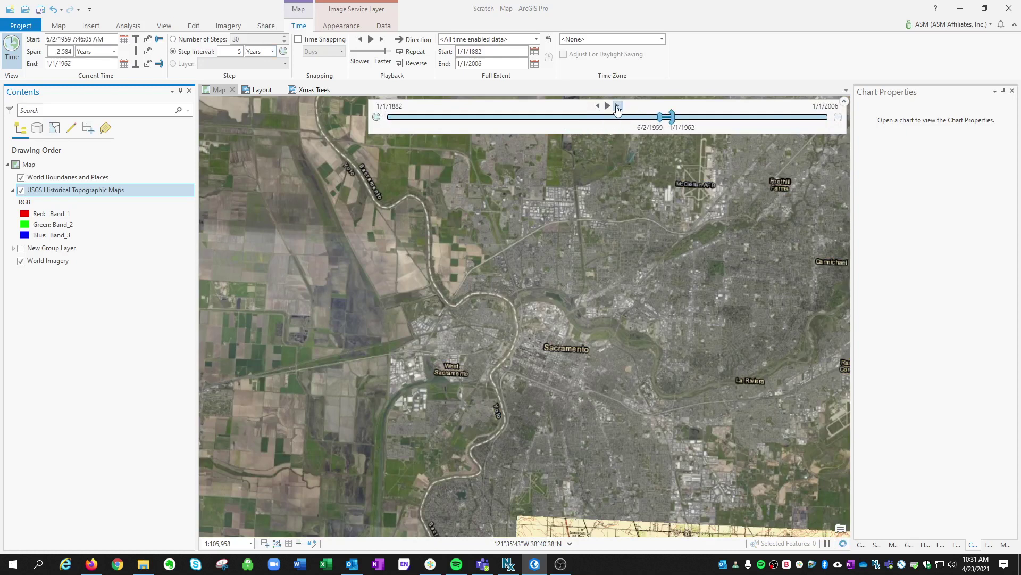
click(618, 108)
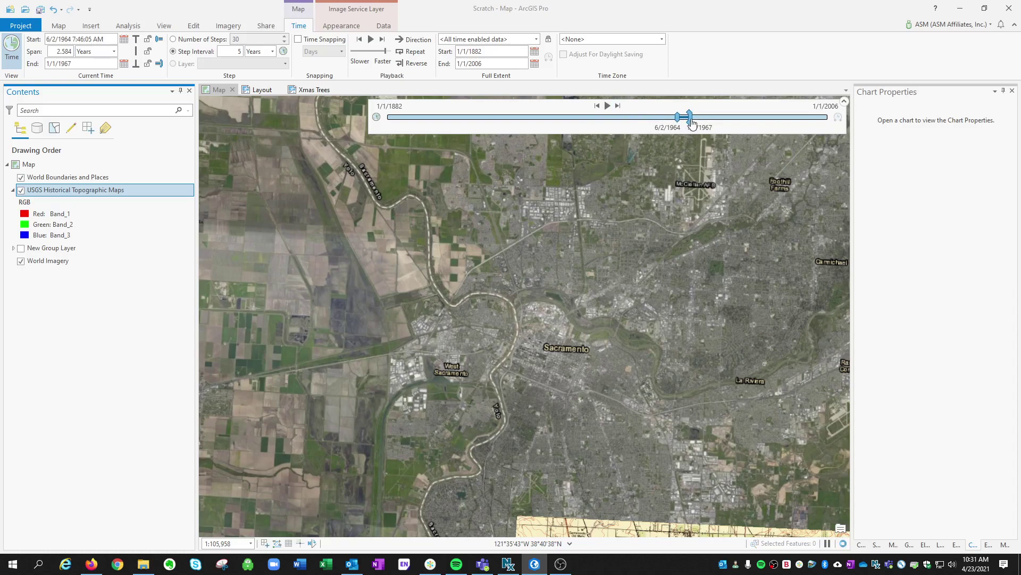
drag(692, 123, 662, 118)
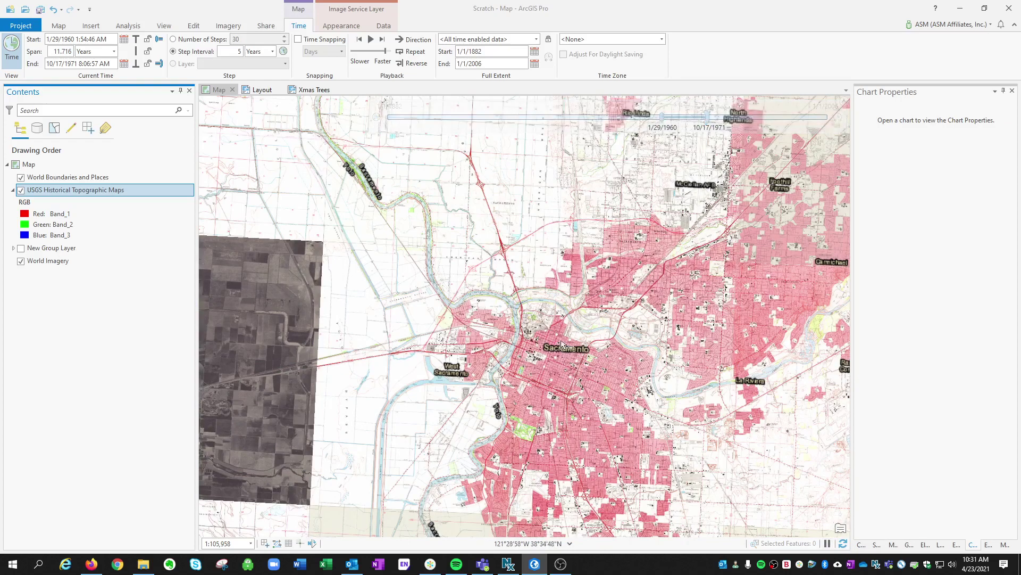
- Zoom in on downtown Sacramento to about 1:17,777 over the 1960–1971 topo sheet
scroll(552, 371, up, 3)
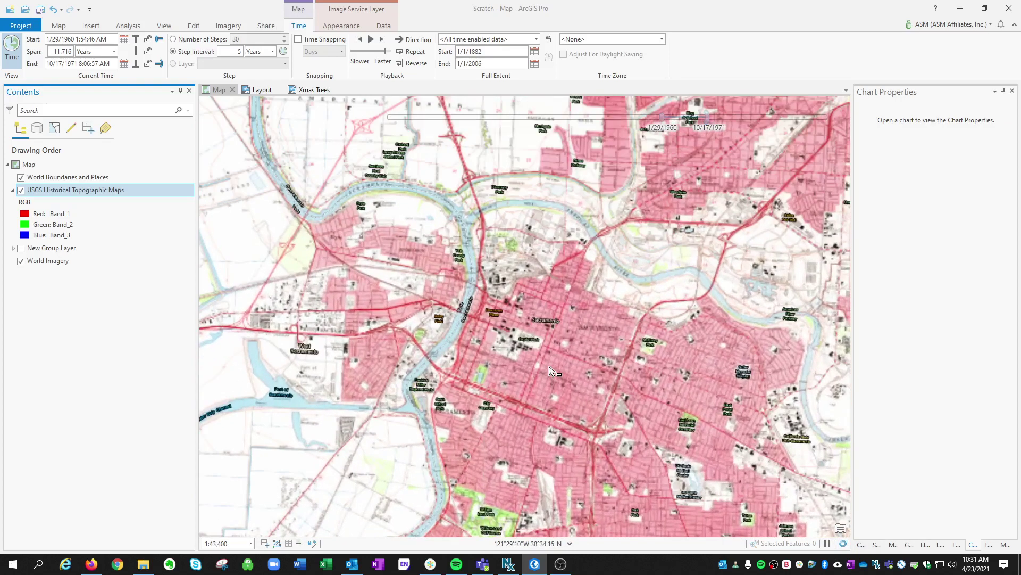
scroll(552, 372, up, 3)
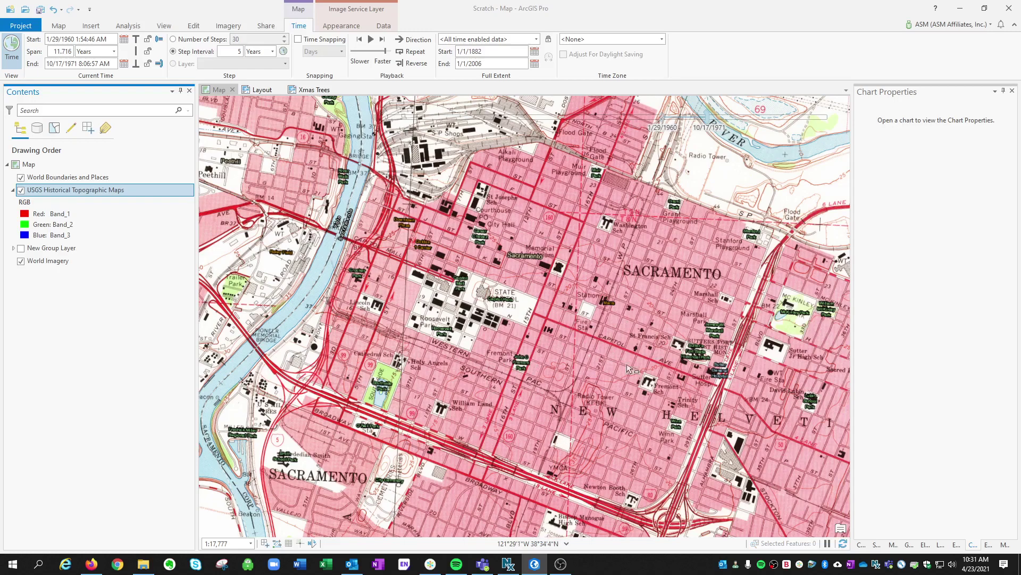
scroll(577, 289, down, 5)
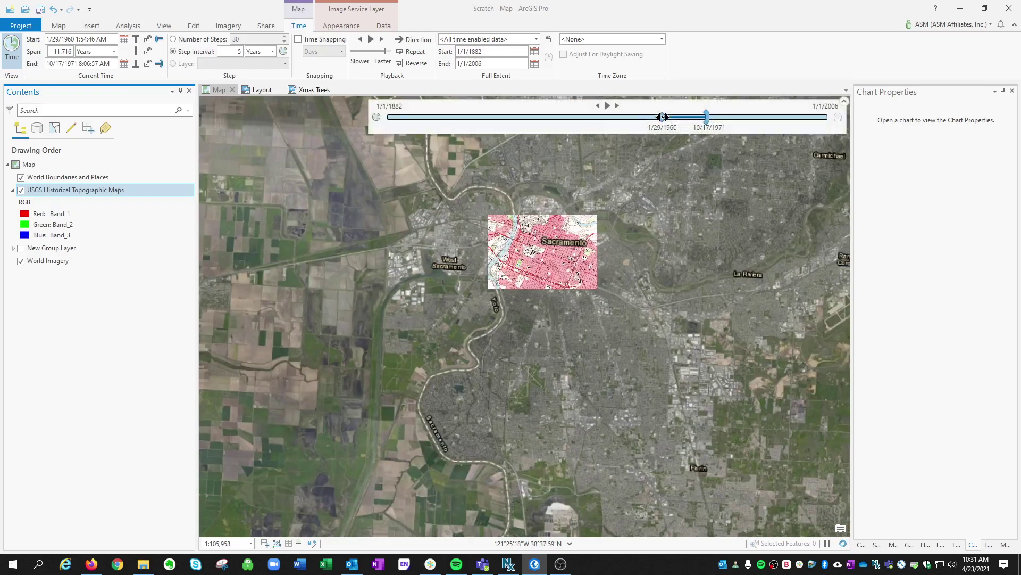
- Set the time window to end 11/12/1895 and pan the 1890s sheet toward Folsom
drag(662, 116, 353, 115)
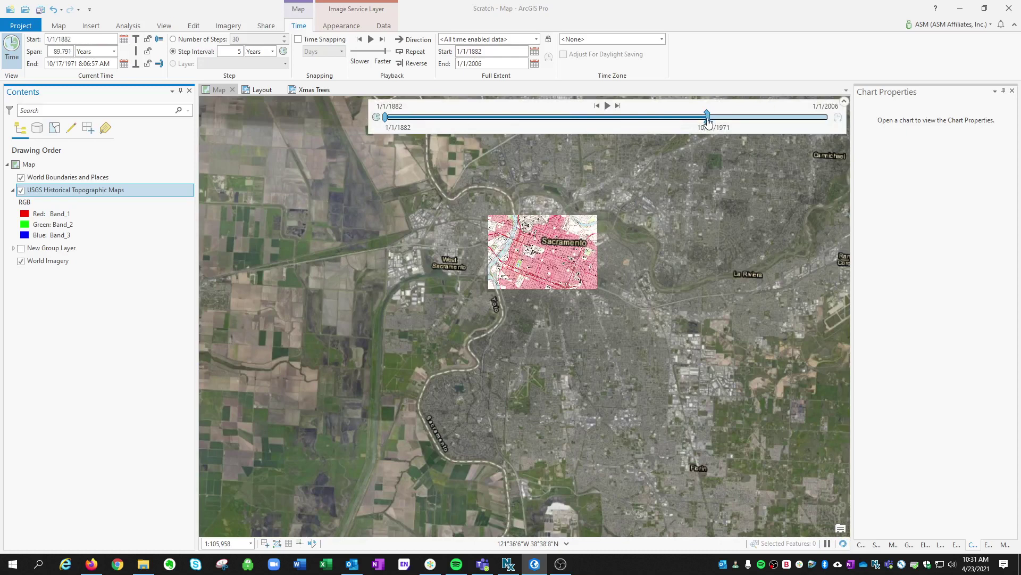
drag(708, 122, 437, 117)
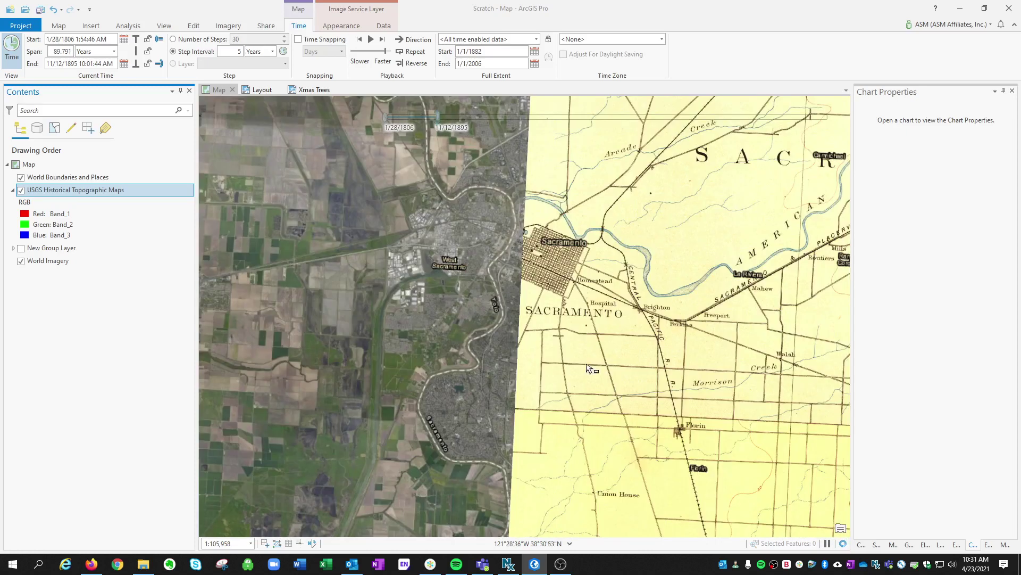
scroll(610, 286, down, 2)
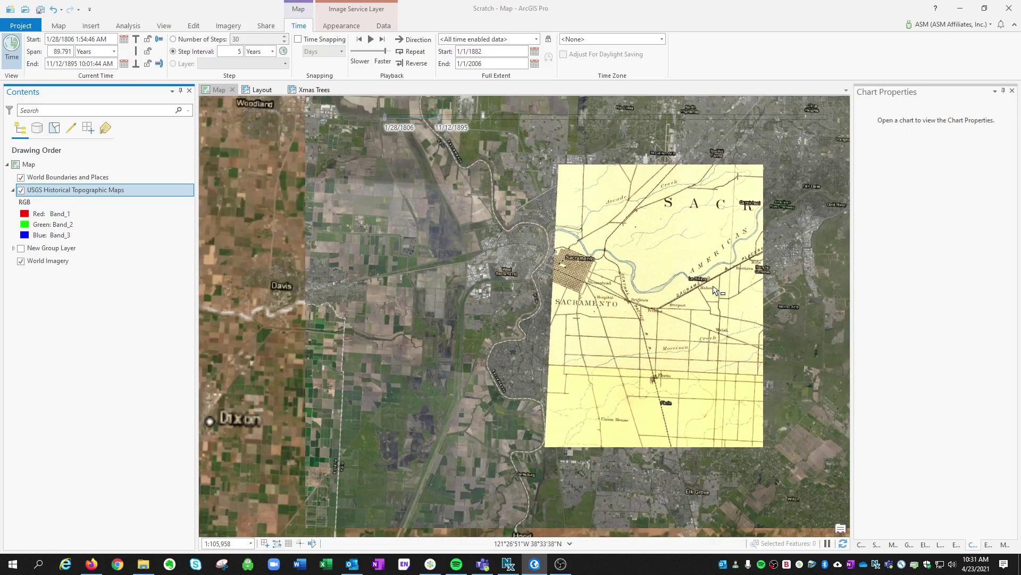
click(58, 26)
click(81, 44)
drag(768, 386, 523, 439)
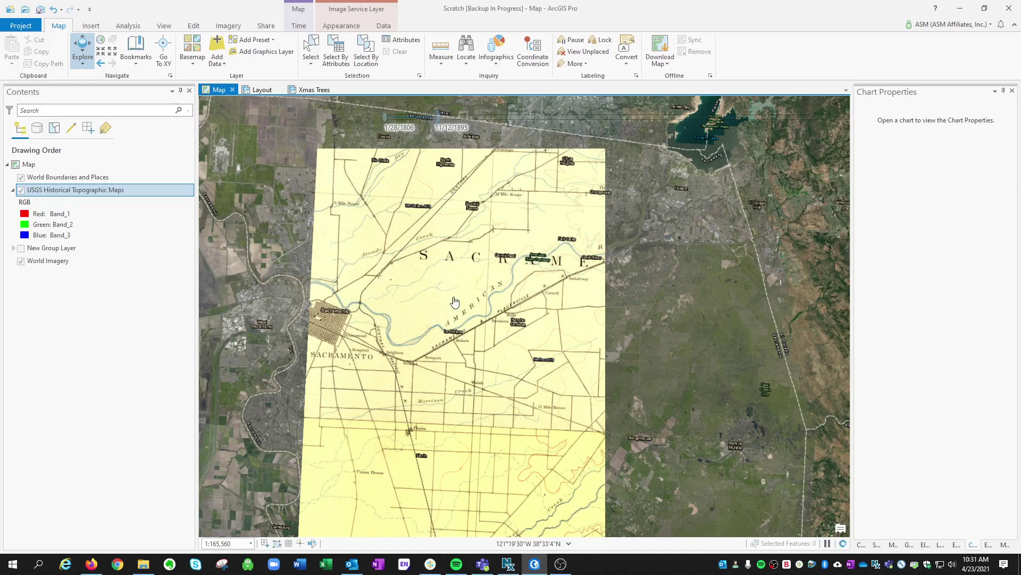
- Box-select the seven sheets under the 1890s topo and open the layer's attribute table
drag(390, 366, 485, 331)
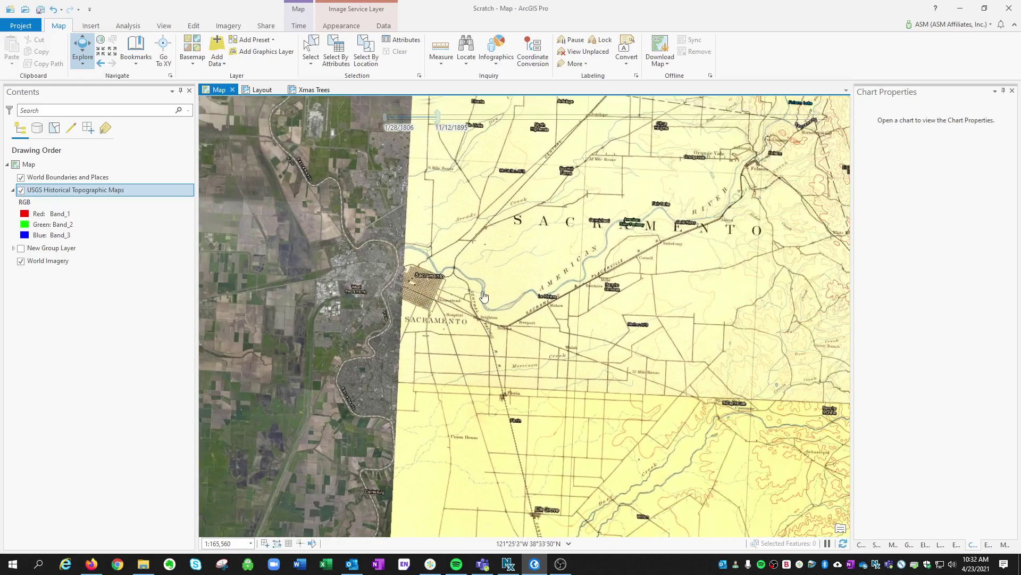
click(311, 48)
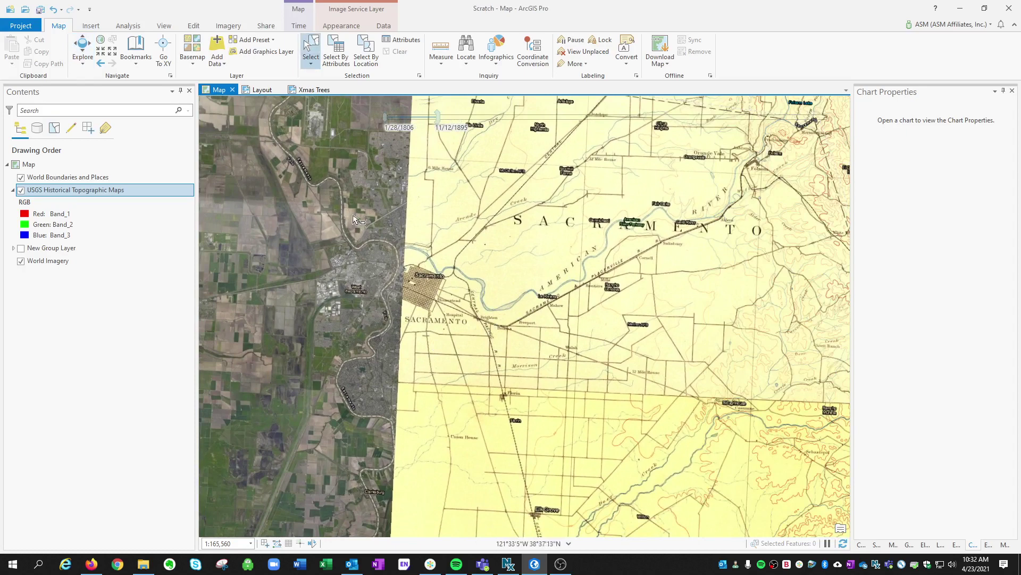
drag(353, 215, 510, 373)
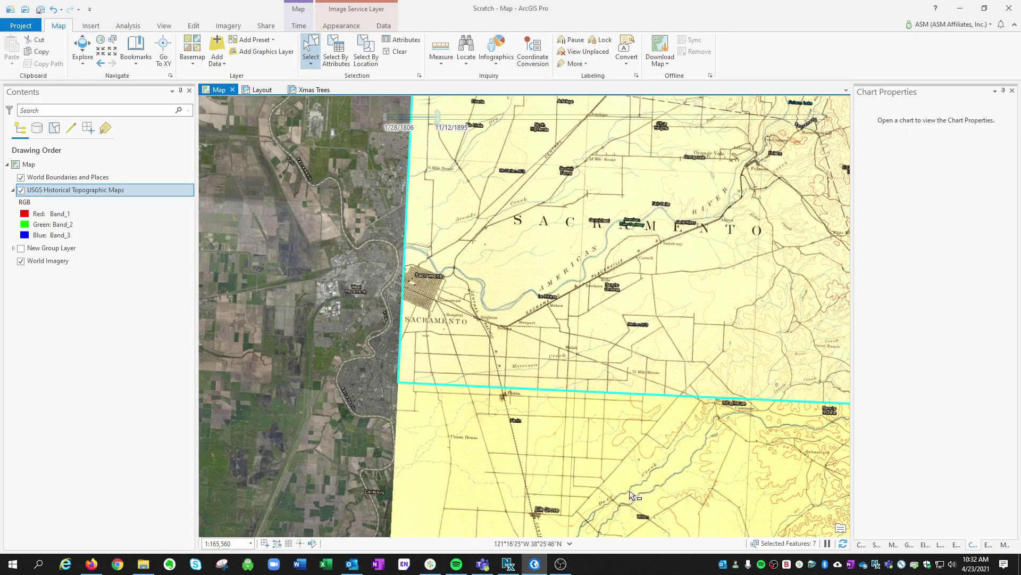
right_click(74, 189)
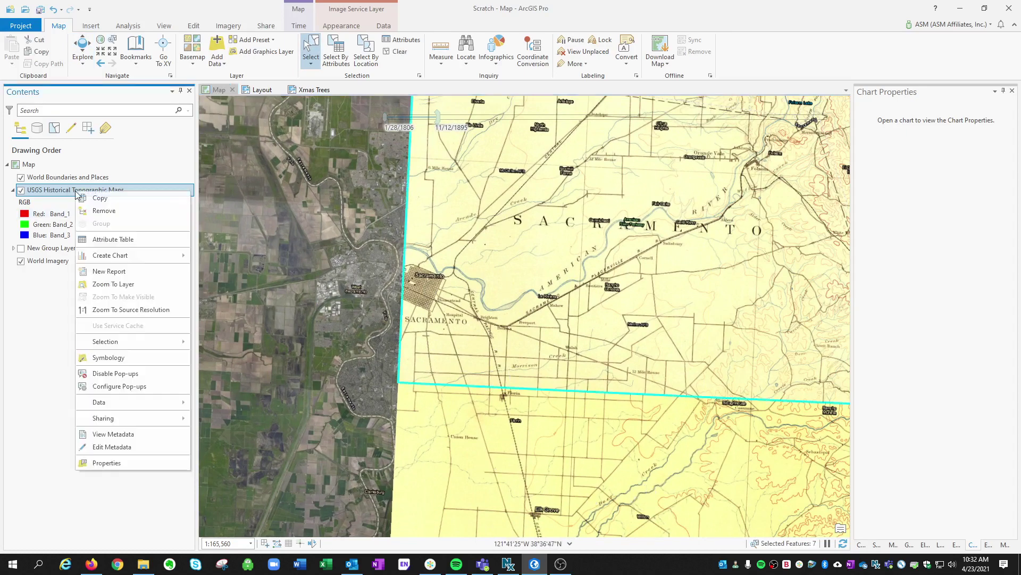
click(104, 240)
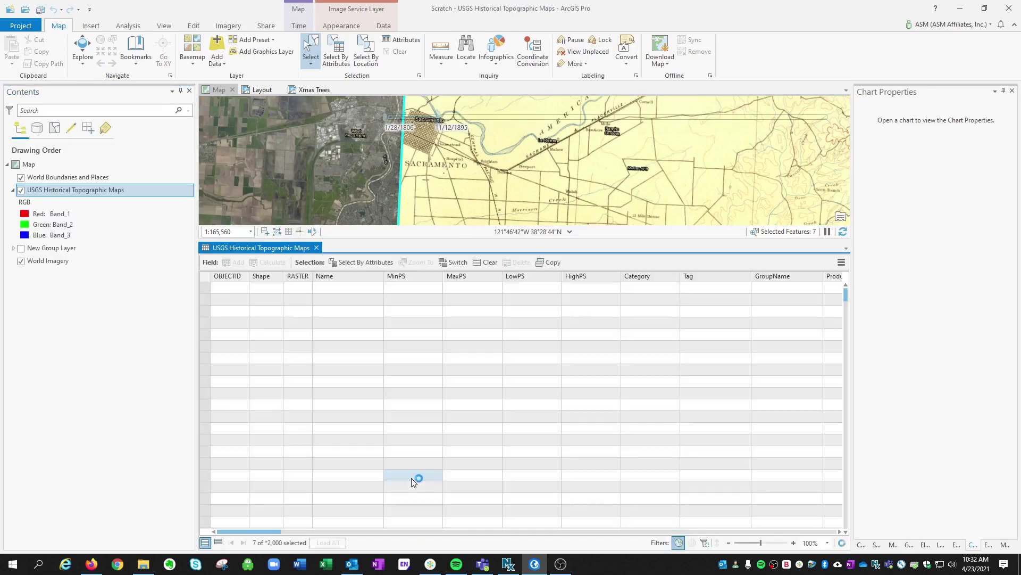
- Show only the 7 selected records and scroll across imprint and survey-year columns
click(219, 542)
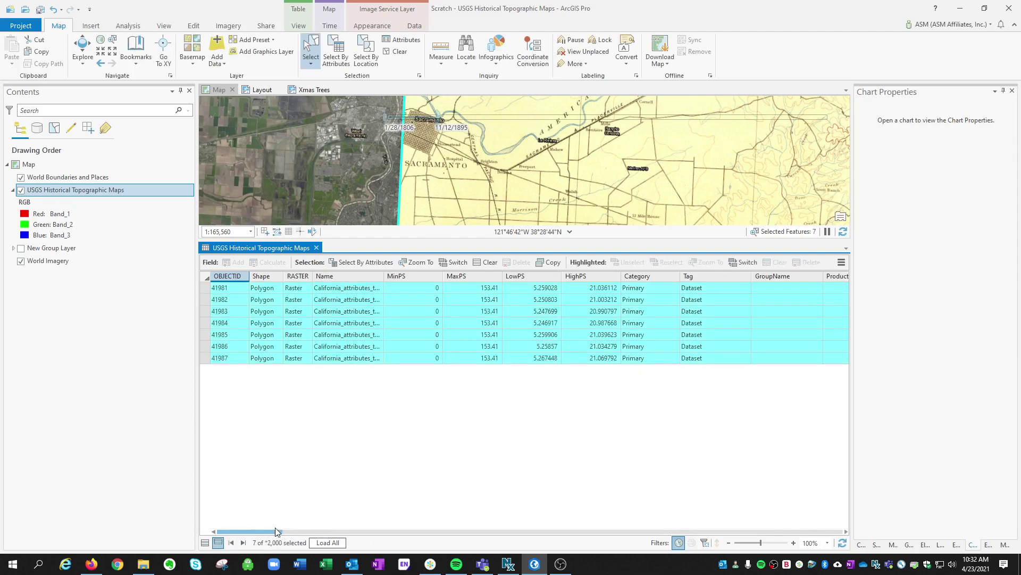
drag(276, 531, 671, 531)
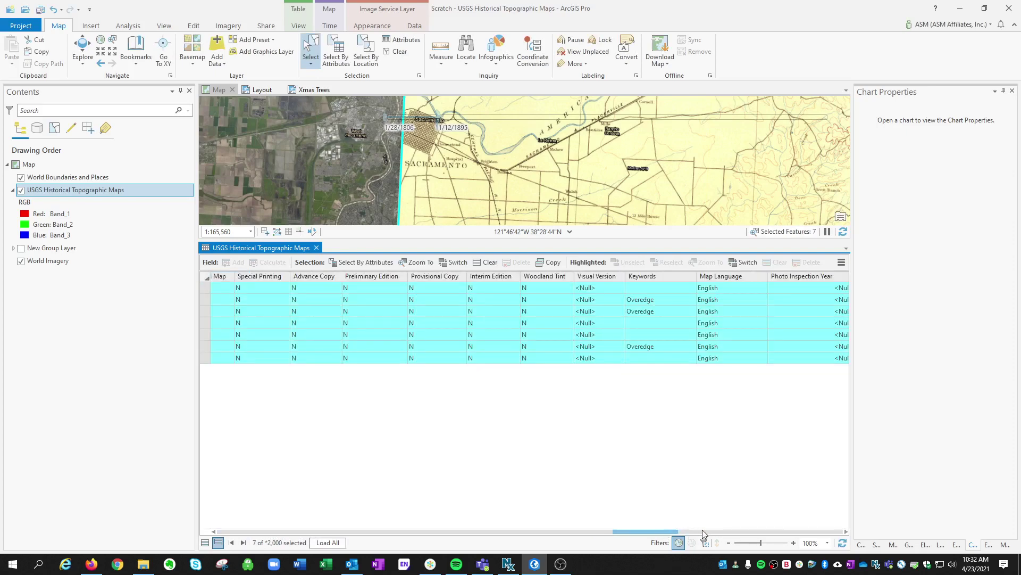
drag(675, 531, 725, 540)
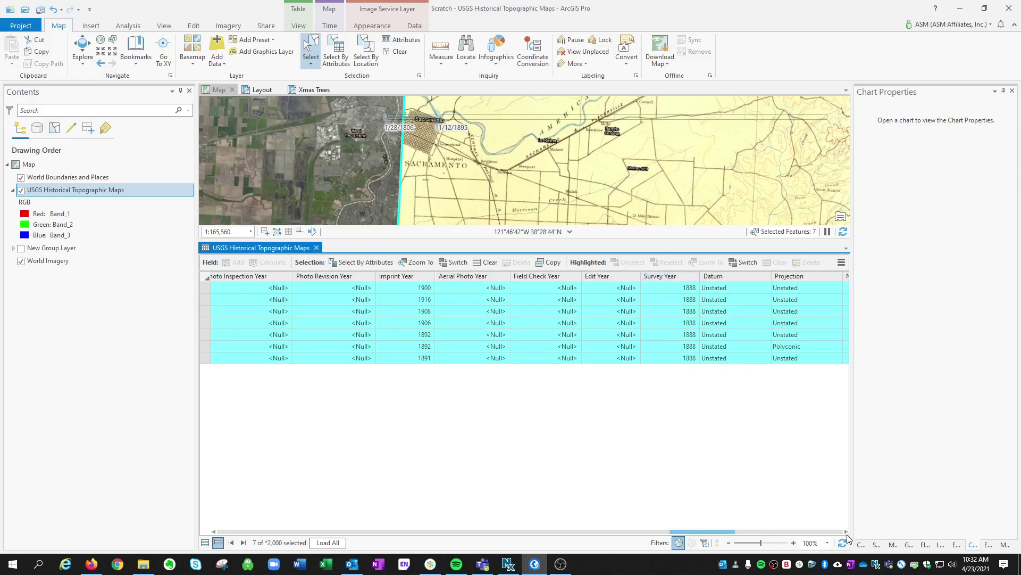
drag(846, 531, 846, 532)
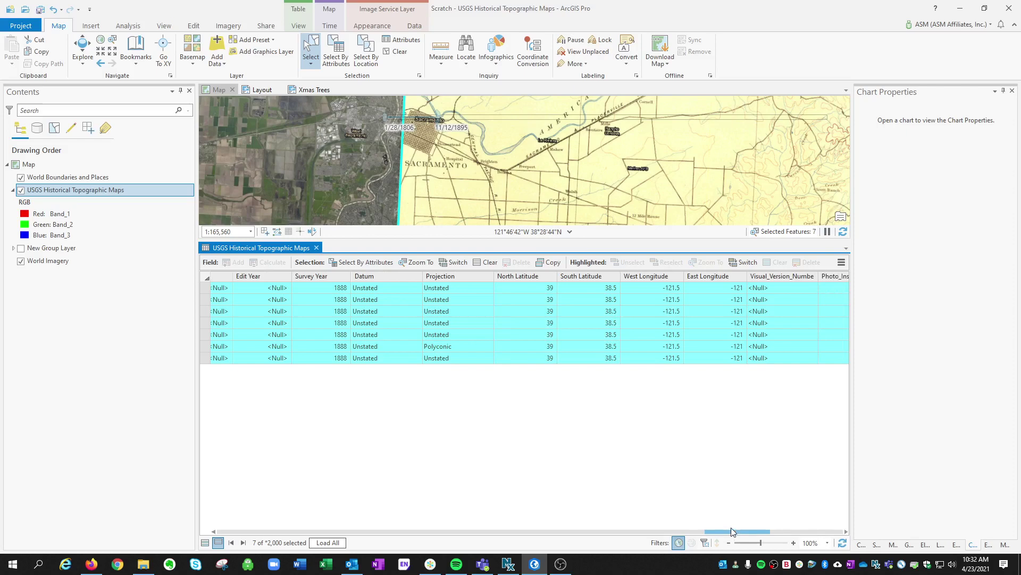
drag(732, 532, 715, 532)
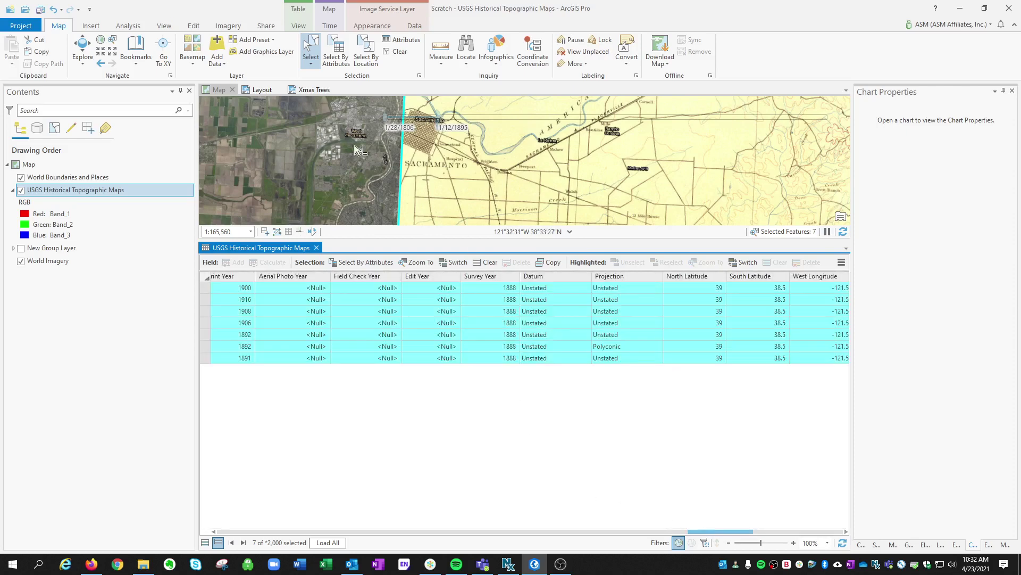
- Shift the time window to 3/18/1916–1/1/2006, enlarge the map pane, and select 27 sheets
click(437, 118)
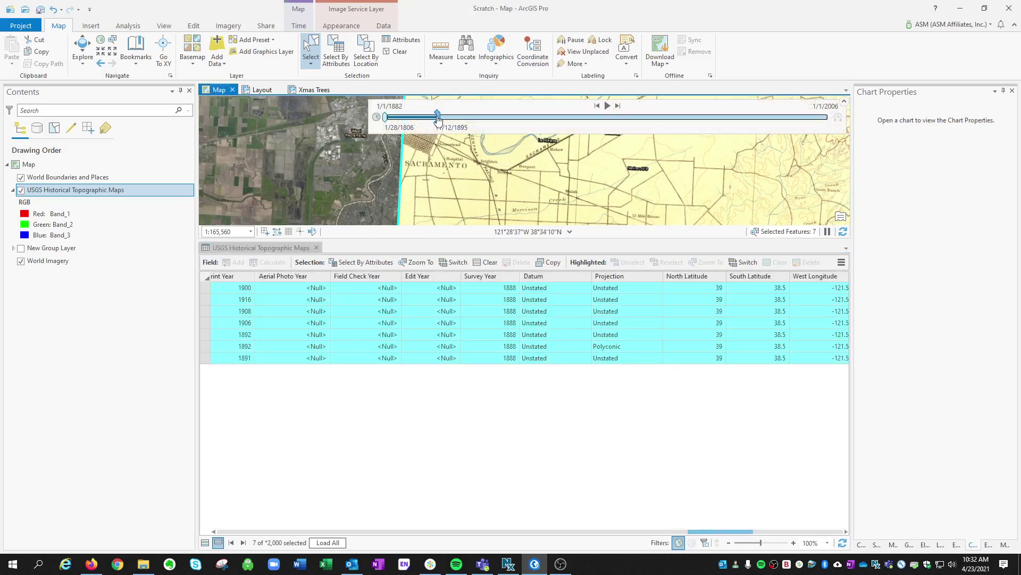
drag(438, 119, 830, 118)
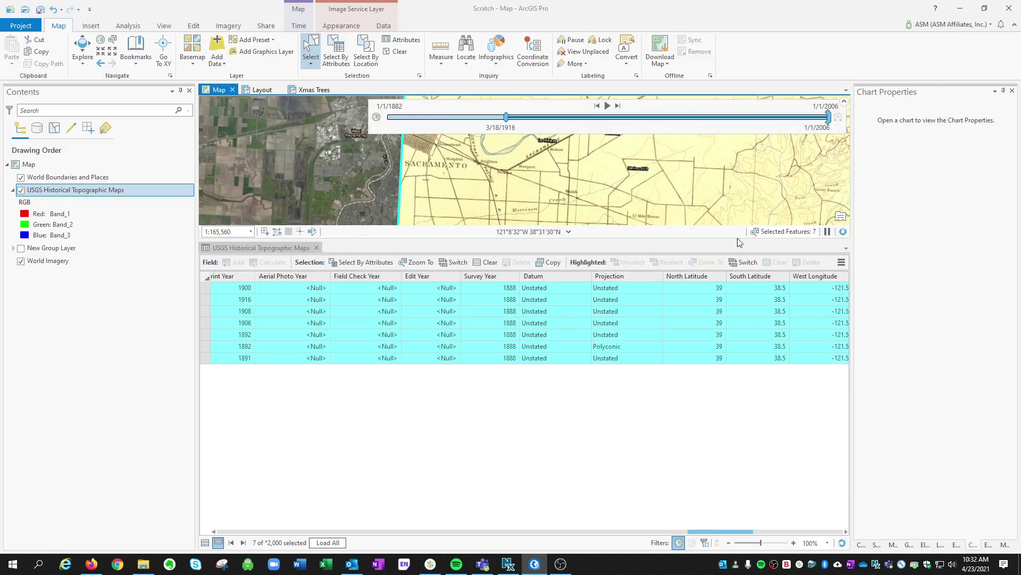
mouse_move(739, 241)
mouse_down()
mouse_move(514, 306)
mouse_move(514, 354)
mouse_up()
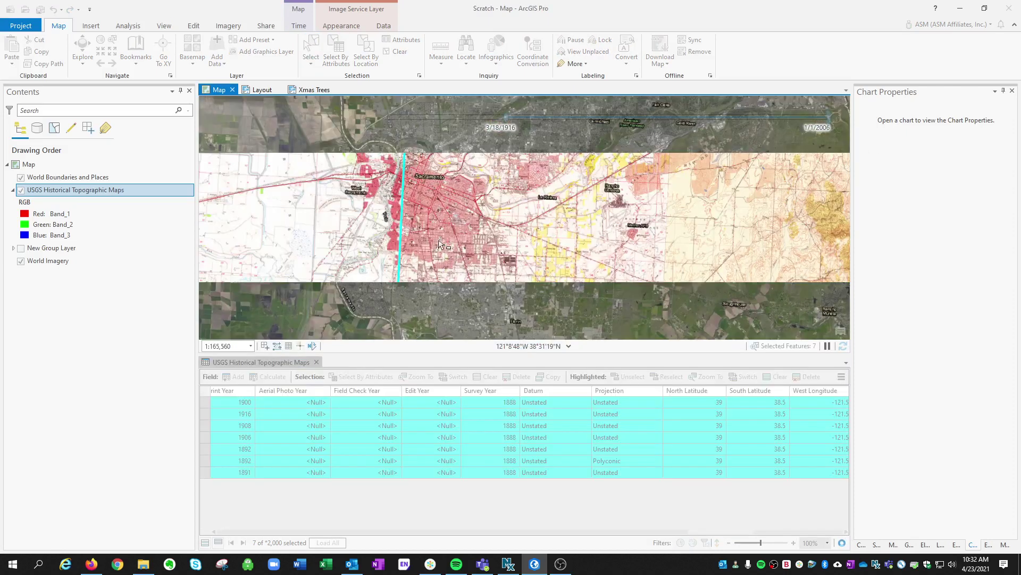
click(361, 164)
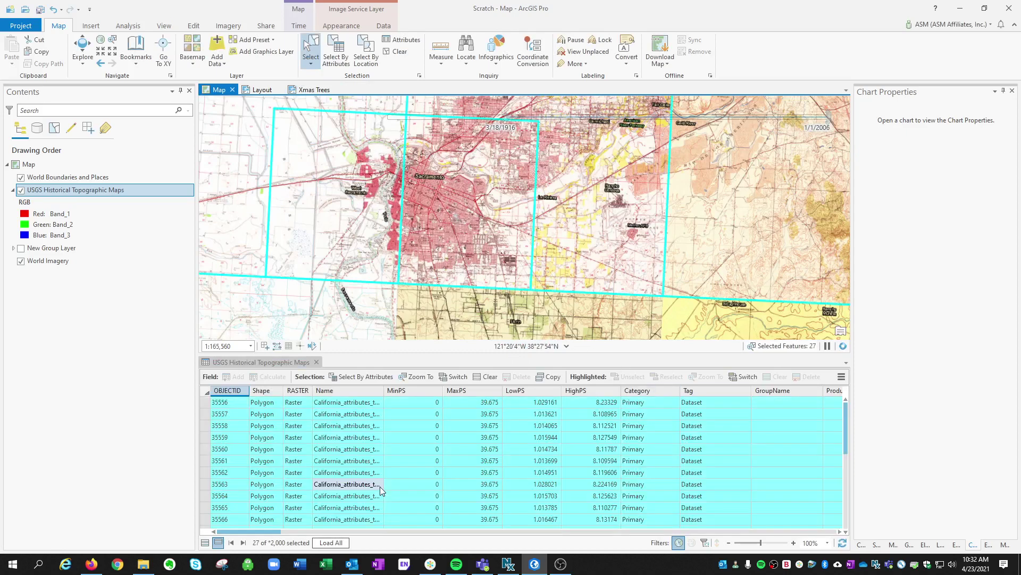